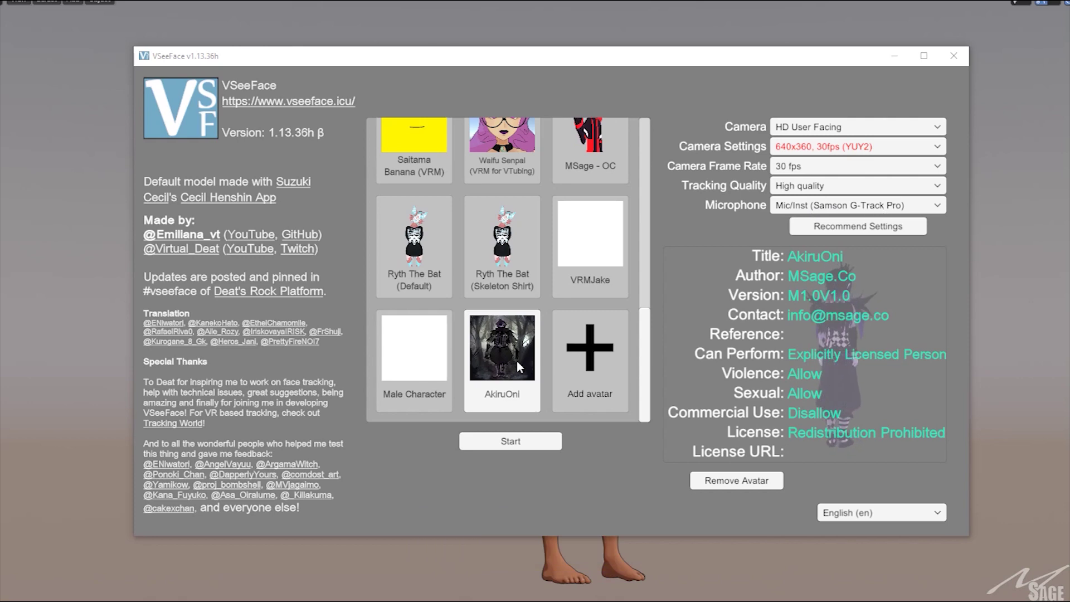
- Start live tracking with the AkiruOni avatar and show the settings categories
left_click(514, 440)
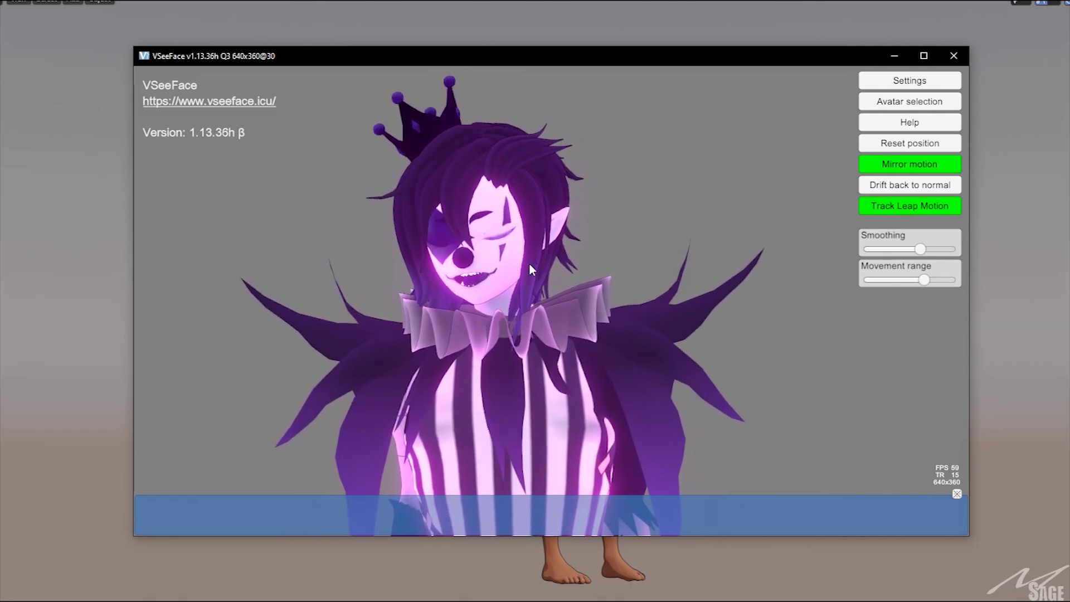
left_click(910, 80)
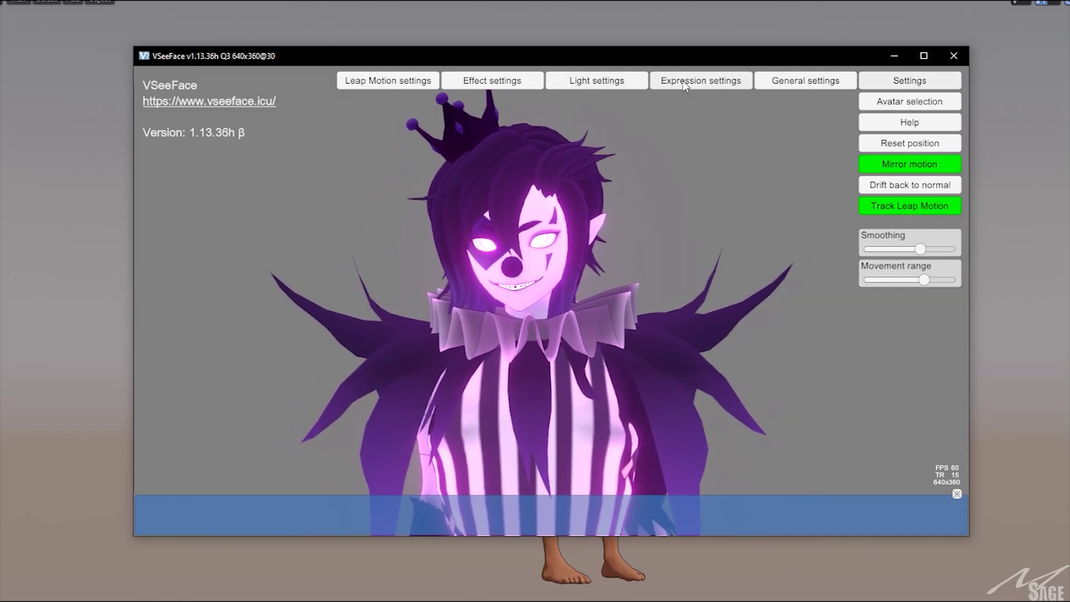
- Open General settings, closing the briefly opened Expression settings
left_click(696, 83)
left_click(910, 80)
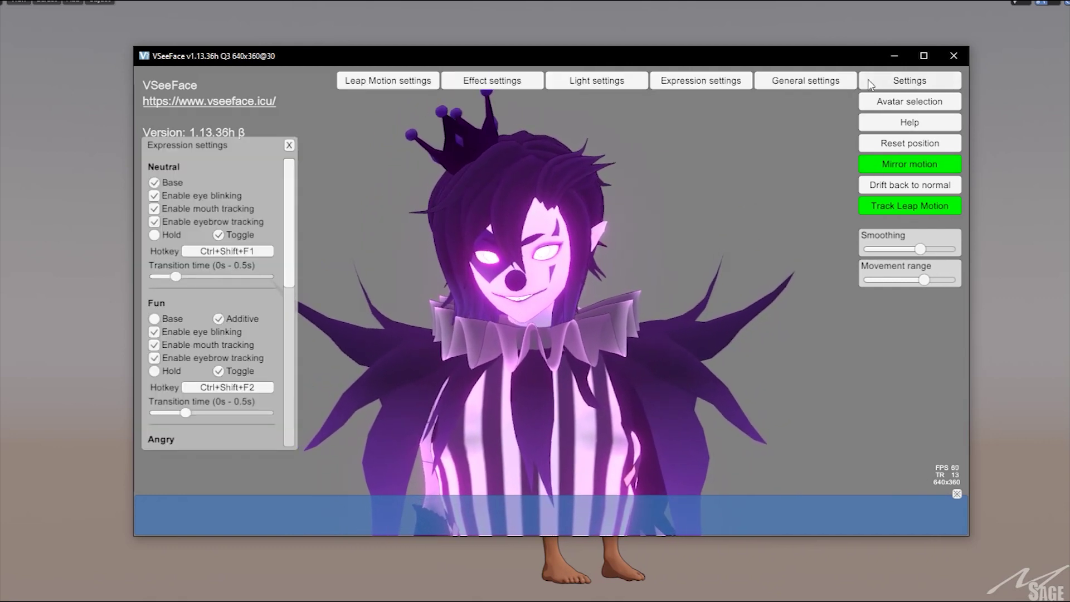
left_click(773, 94)
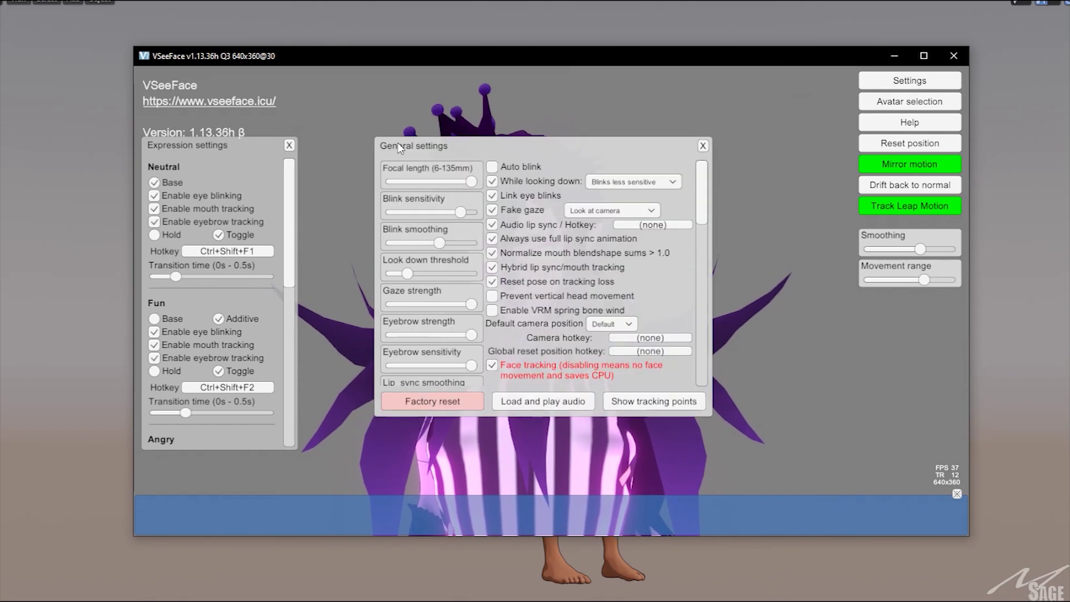
left_click(289, 145)
- Move the panel off the face, set focal length to about 115 and blink sensitivity to 0.43
left_click_drag(478, 185, 711, 157)
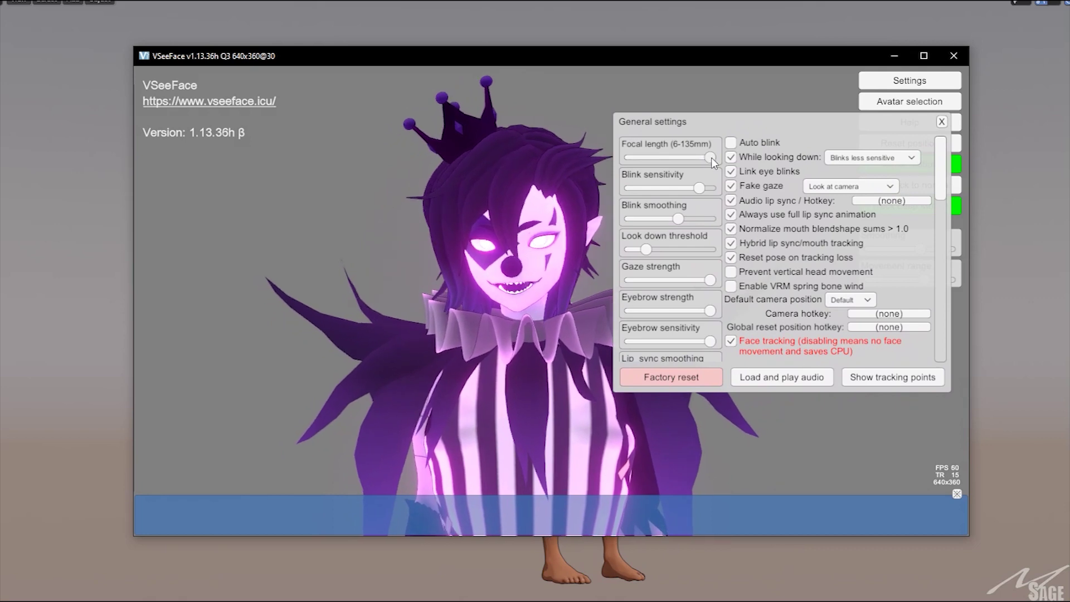
left_click_drag(711, 158, 616, 153)
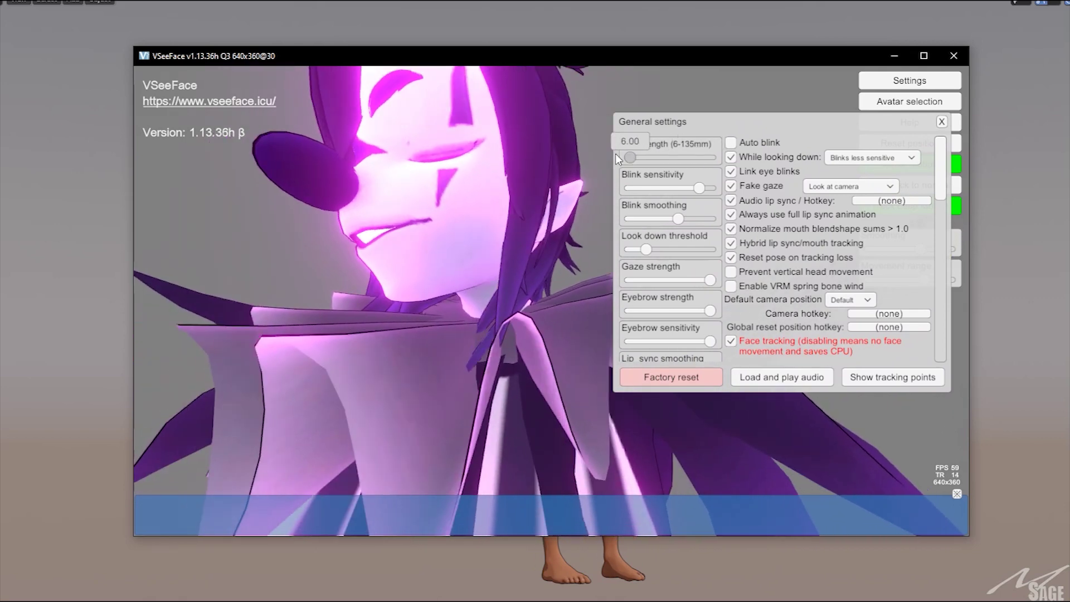
left_click_drag(614, 158, 728, 161)
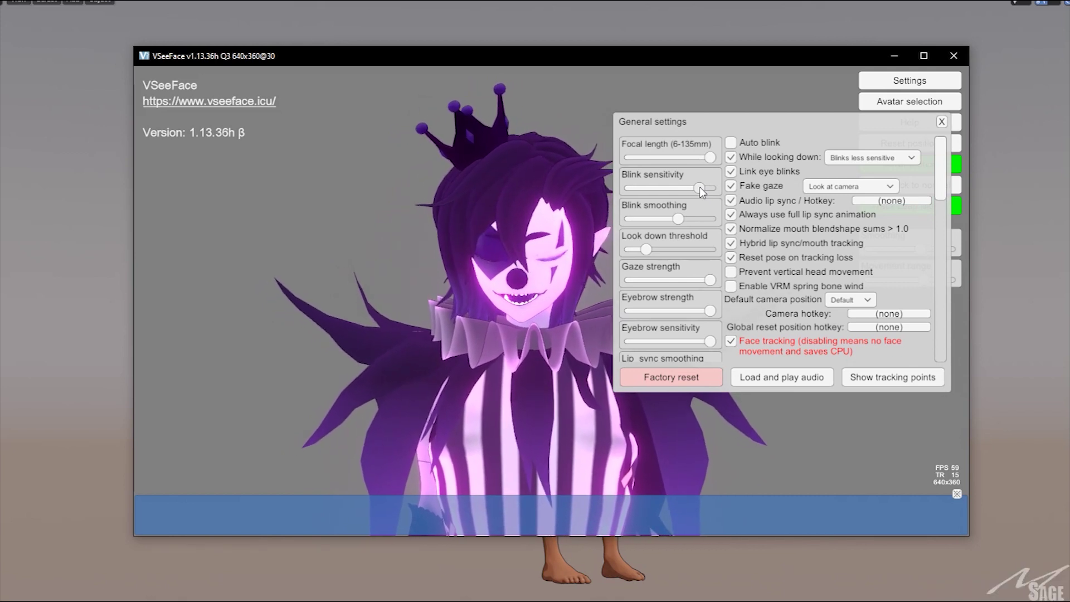
left_click_drag(700, 188, 670, 219)
- Lower gaze strength to 1.66 in General settings
scroll(652, 234, "down", 1)
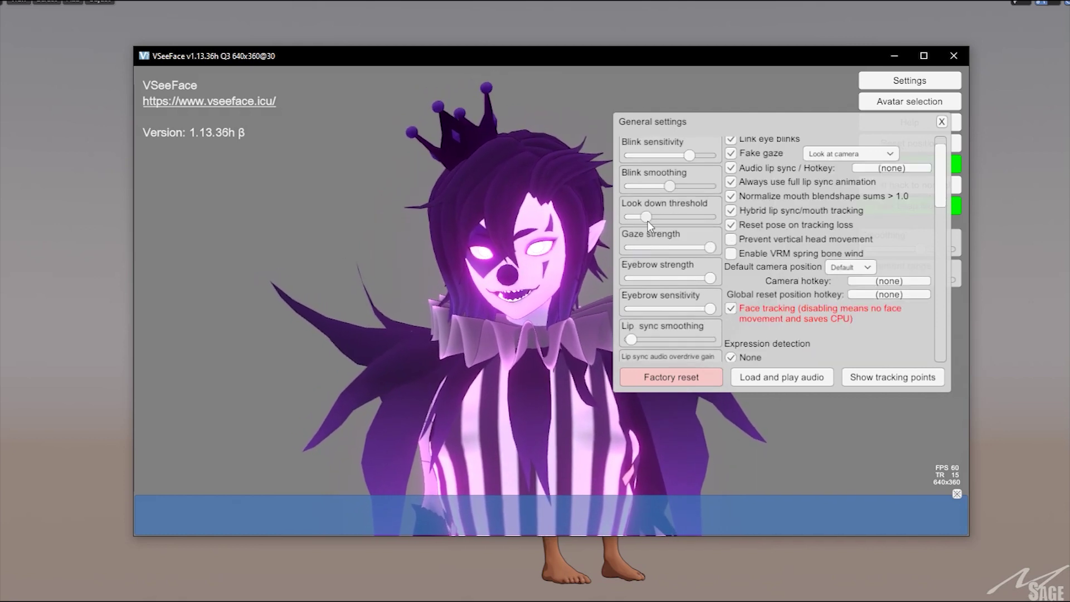
scroll(686, 217, "down", 1)
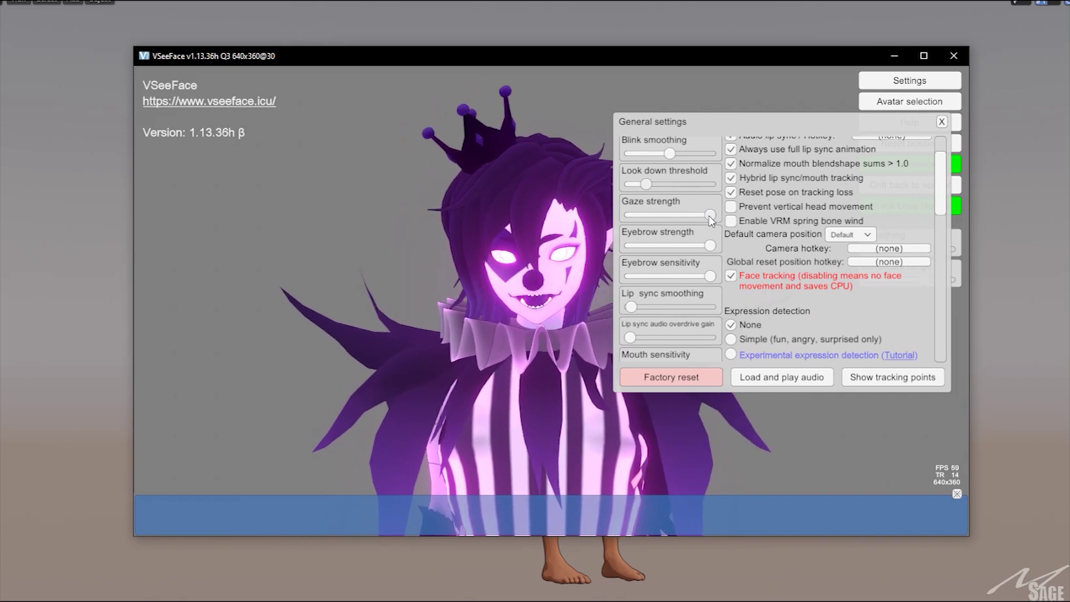
mouse_move(711, 216)
left_mouse_down()
mouse_move(669, 214)
mouse_move(705, 229)
left_mouse_up()
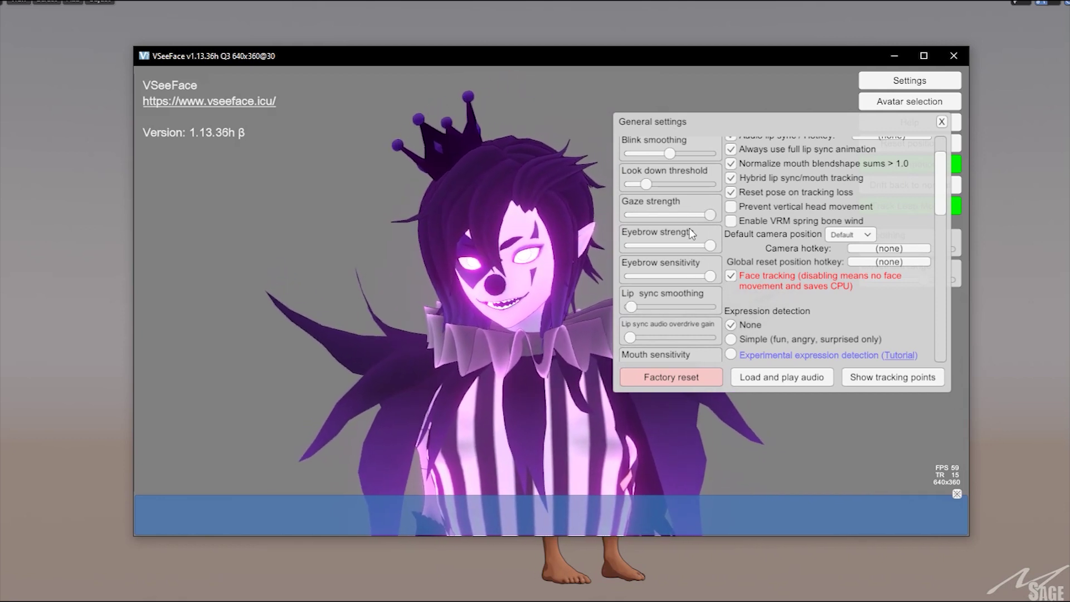
- Test a higher lip sync smoothing, then set it back to about 0.03
scroll(688, 254, "down", 3)
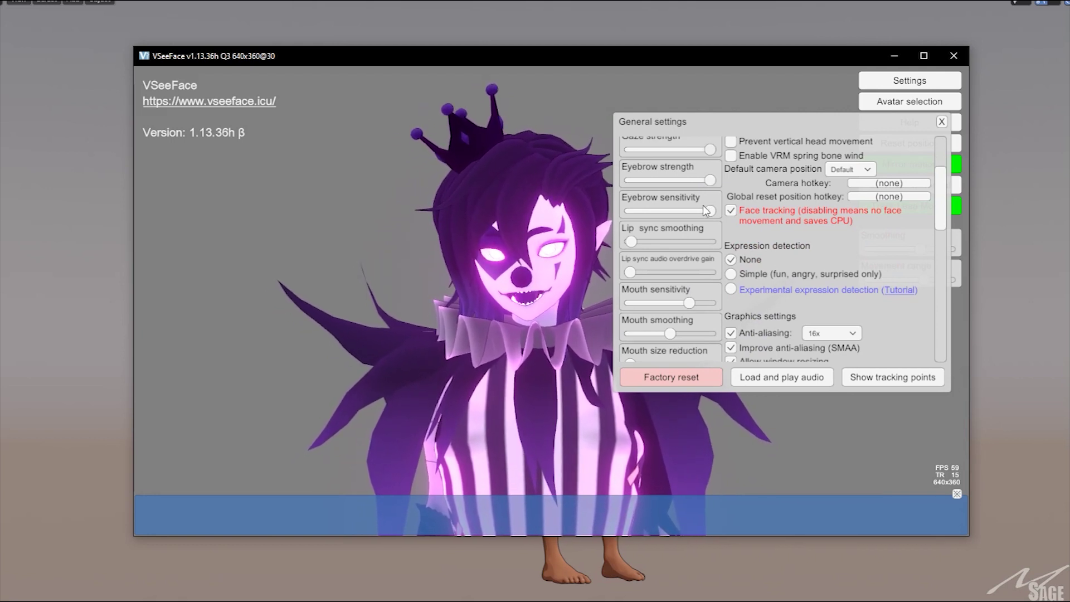
scroll(641, 236, "down", 1)
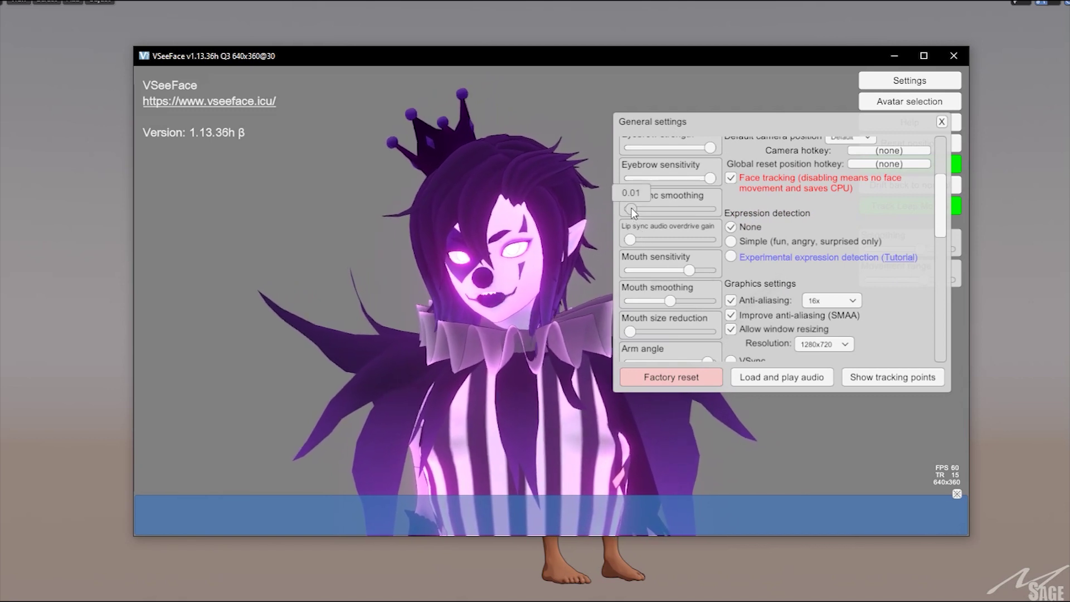
mouse_move(632, 210)
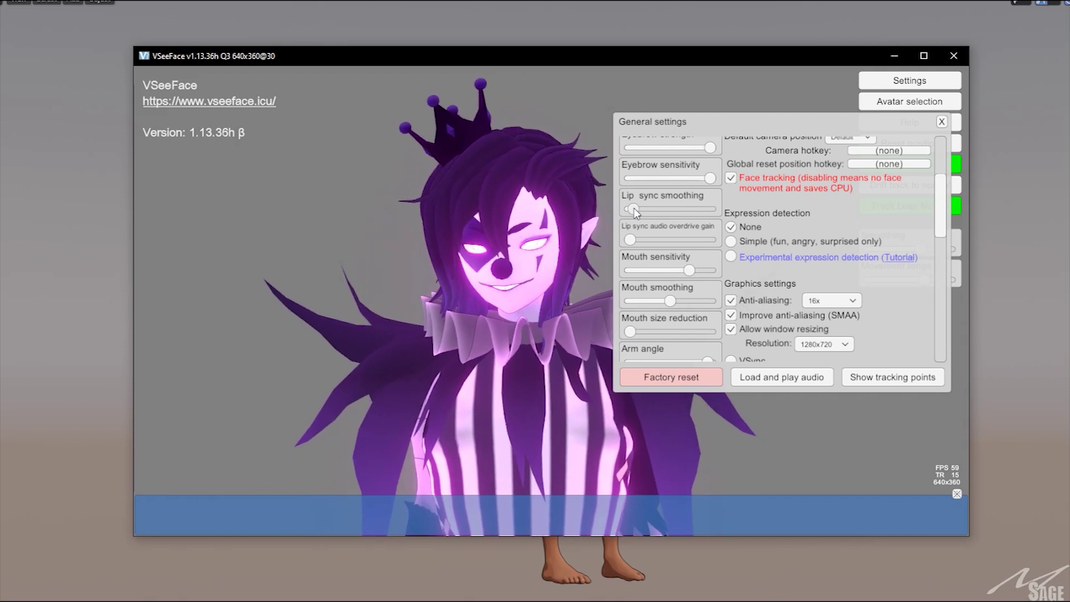
left_click_drag(634, 208, 694, 210)
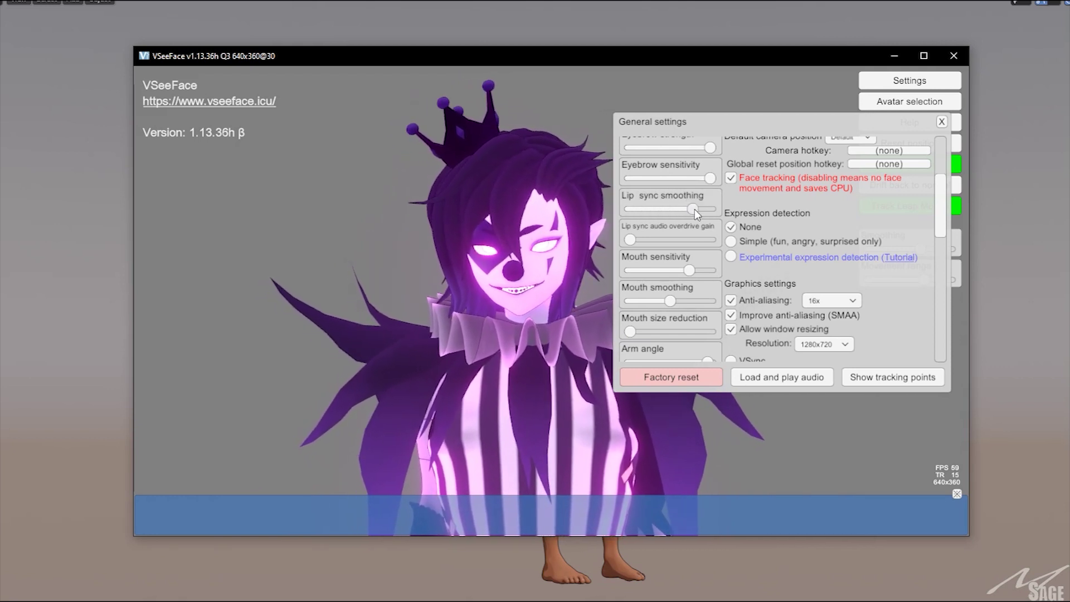
left_click_drag(694, 208, 634, 206)
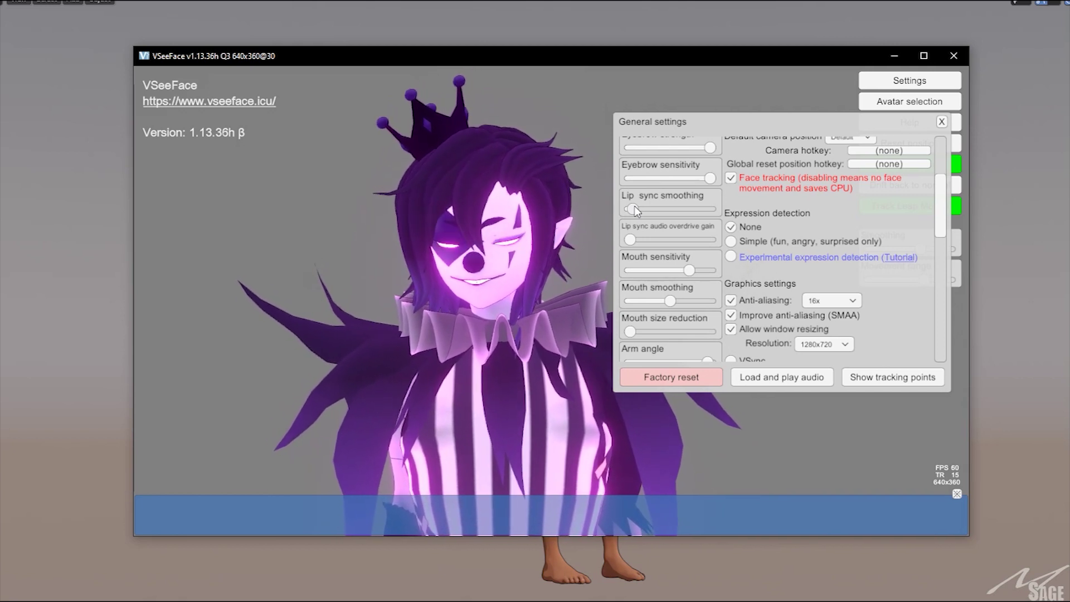
- Test the arm angle slider by swinging it to -83
scroll(634, 239, "down", 2)
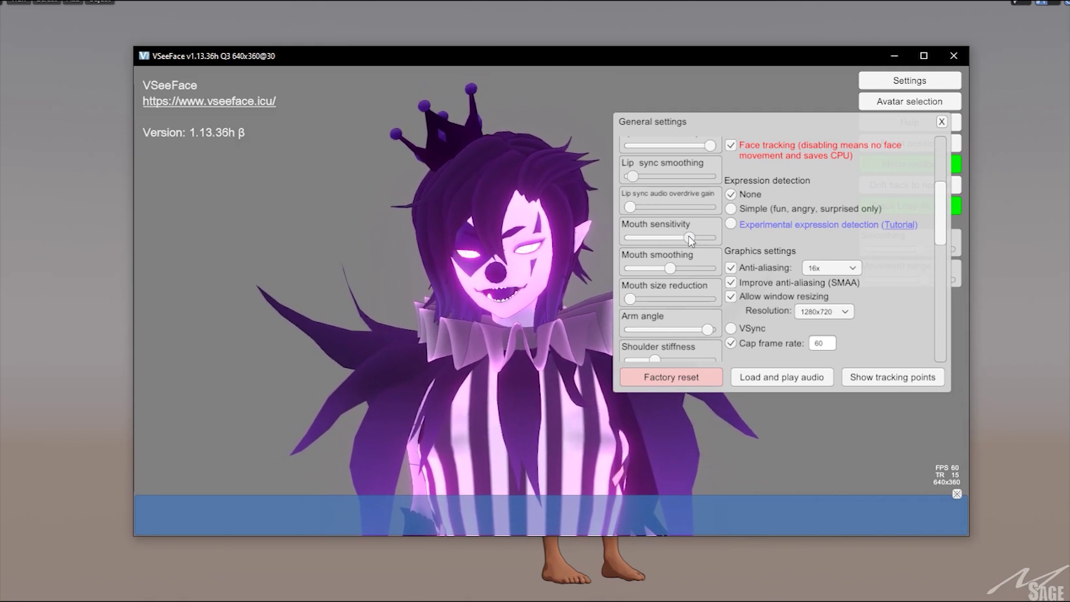
scroll(679, 276, "down", 4)
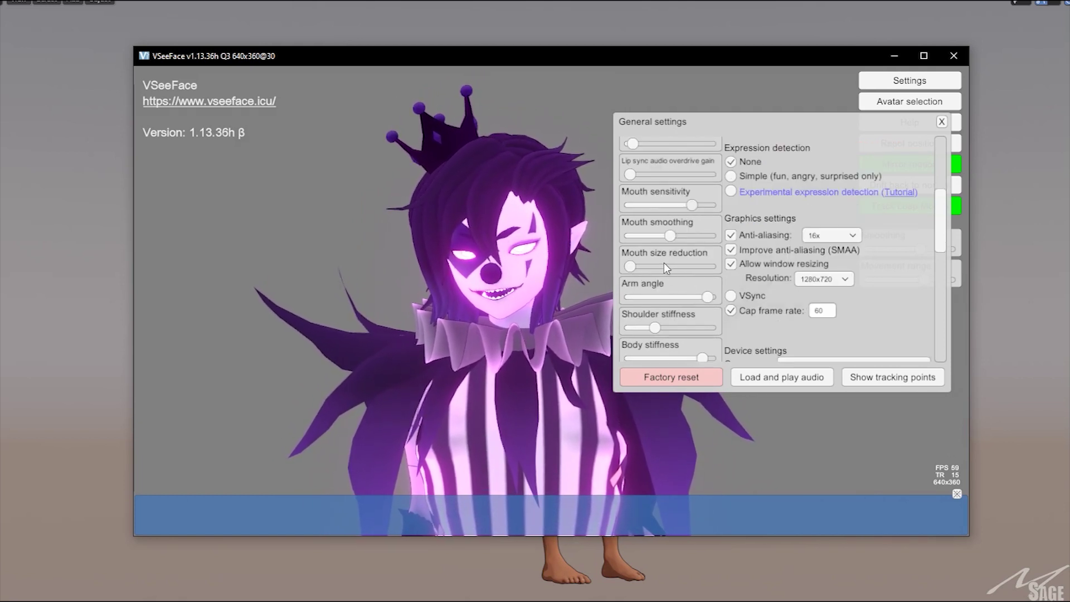
mouse_move(709, 269)
left_mouse_down()
mouse_move(634, 269)
mouse_move(675, 262)
mouse_move(626, 256)
mouse_move(707, 260)
left_mouse_up()
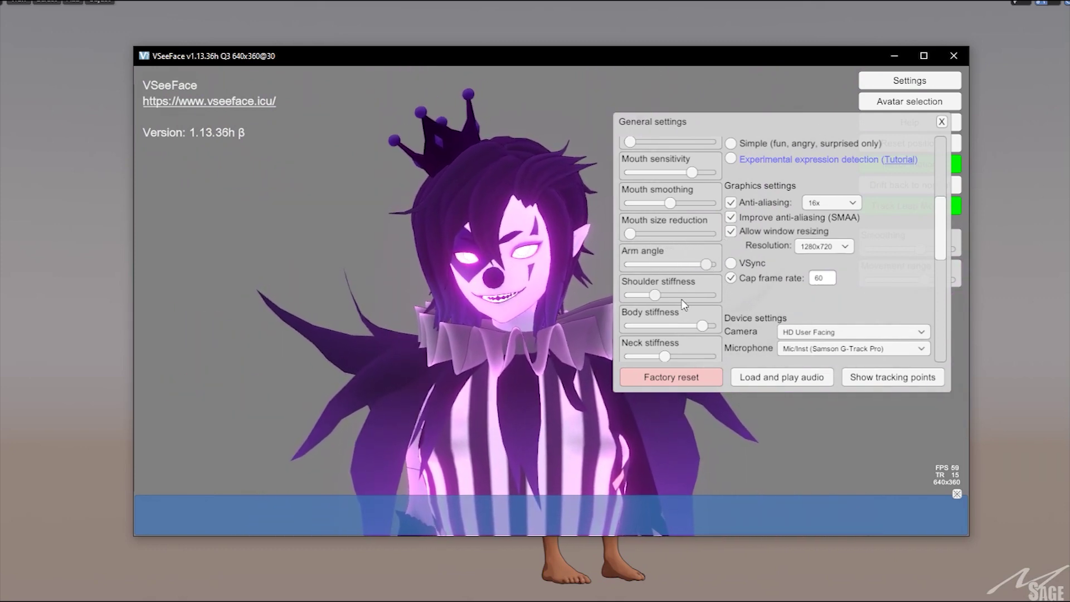
- Raise body stiffness slightly, near its maximum
scroll(684, 297, "down", 1)
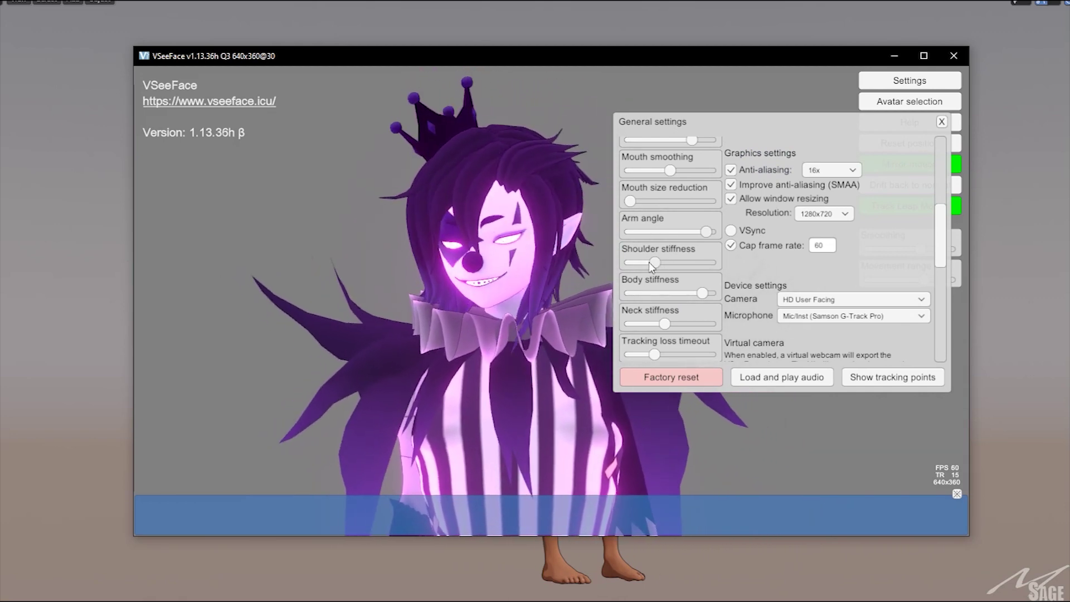
scroll(687, 282, "down", 1)
left_click(706, 262)
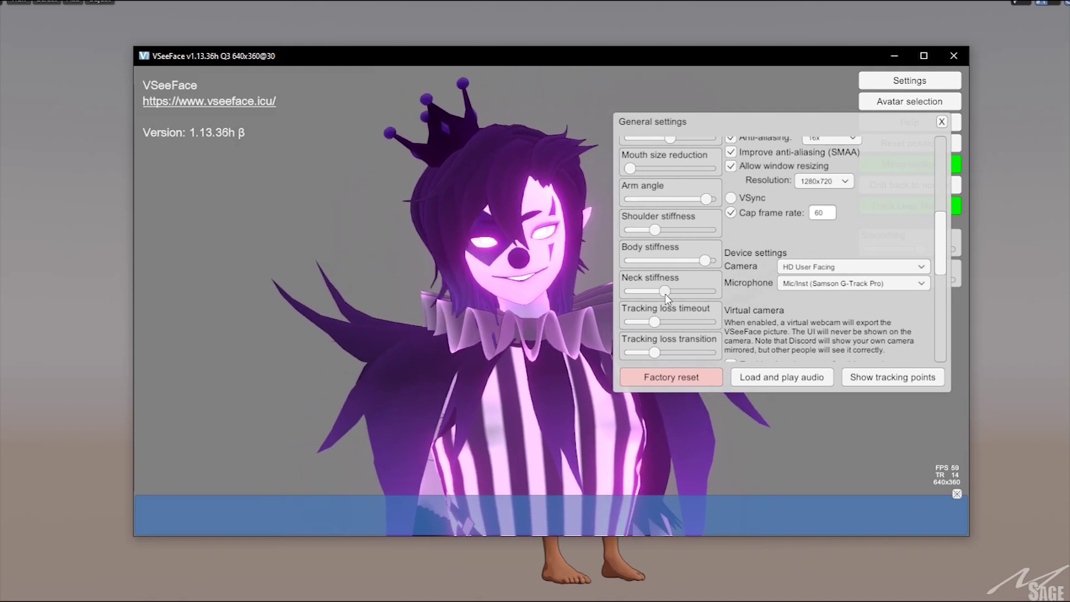
- Tick 'Enable virtual camera for this session' in the Virtual camera section
scroll(679, 329, "down", 7)
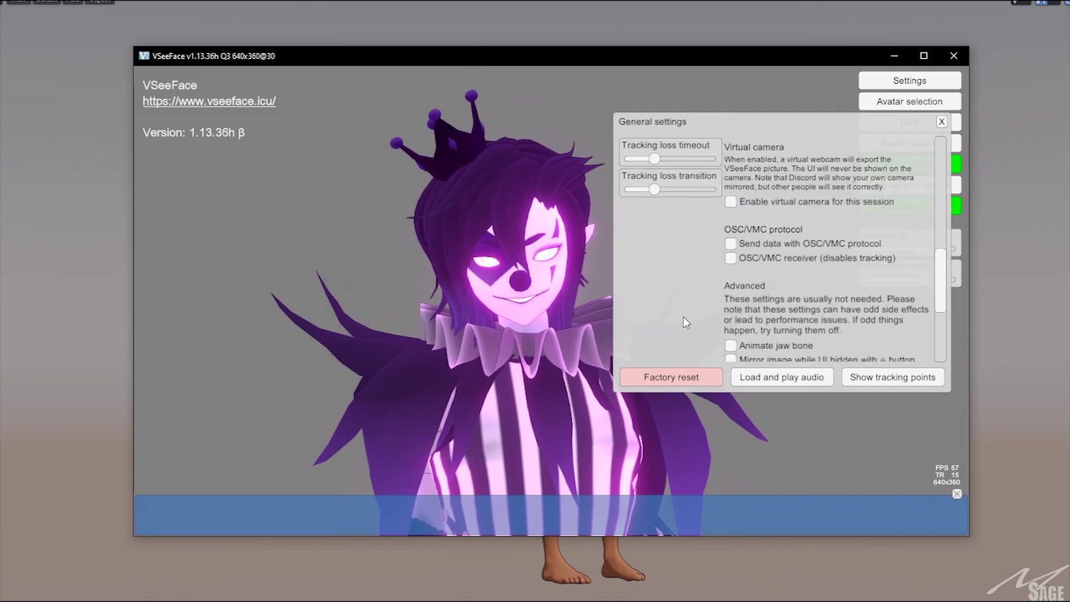
scroll(683, 315, "up", 3)
scroll(777, 243, "up", 4)
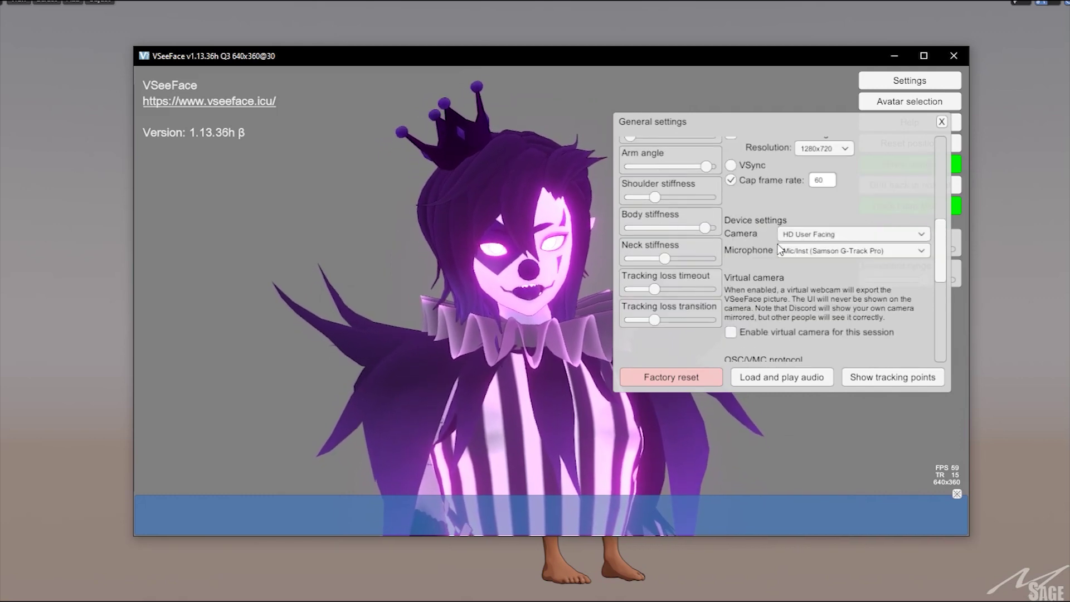
scroll(777, 243, "down", 4)
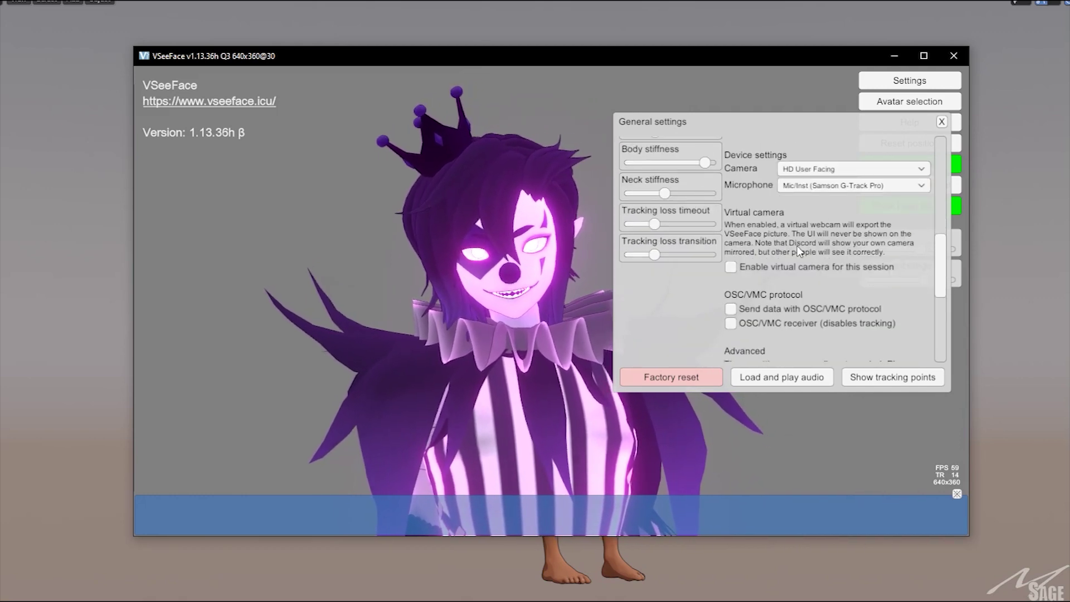
left_click(778, 267)
scroll(872, 262, "down", 3)
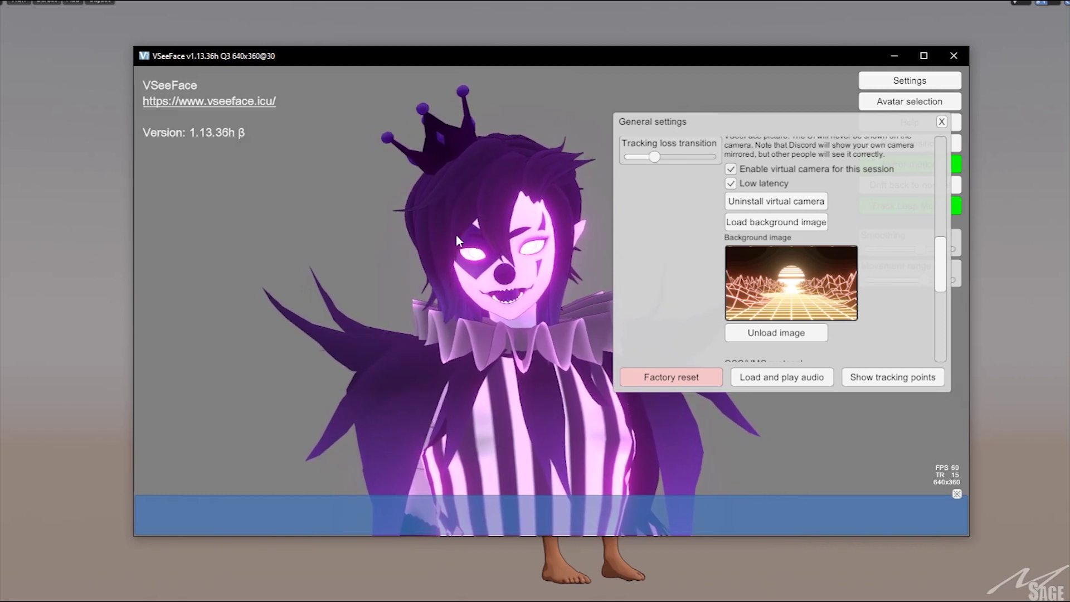
scroll(771, 193, "down", 1)
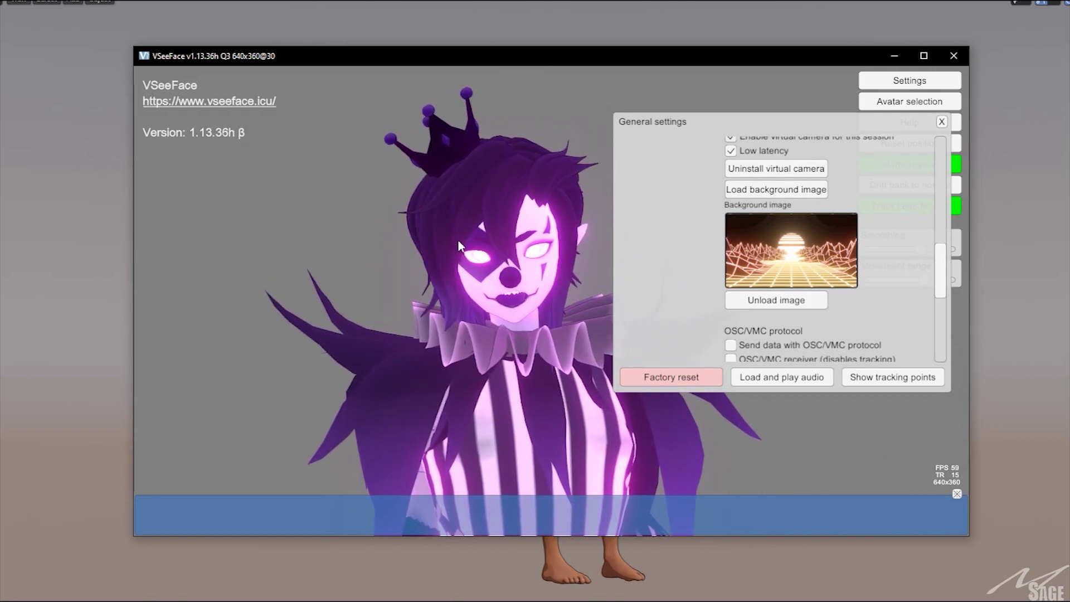
scroll(844, 302, "down", 3)
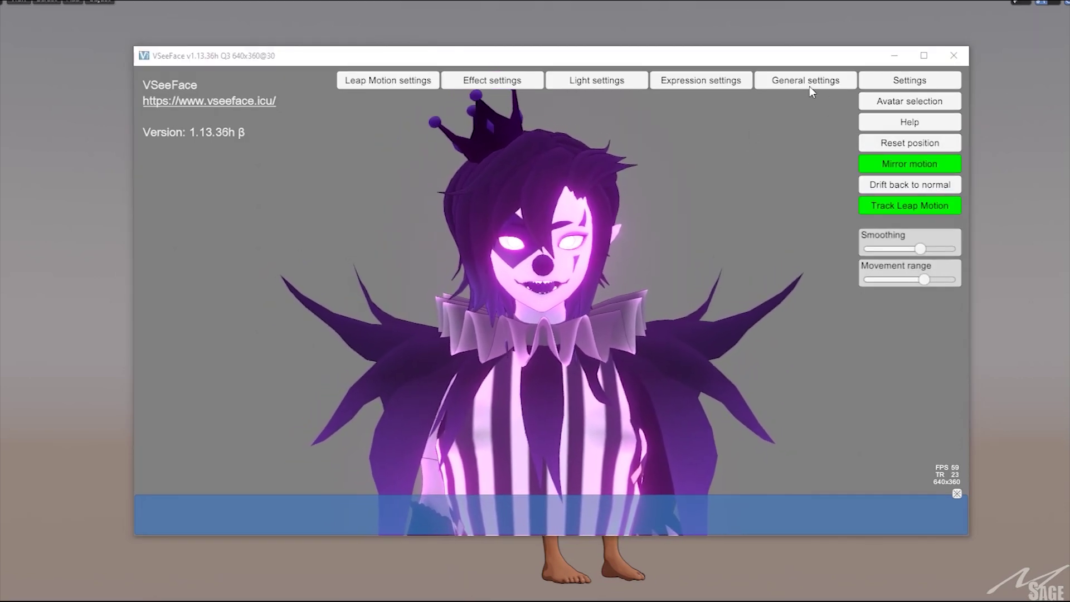
- Set the light colour to orange #FF7300 after trying pink tones, then close Light settings
left_click(624, 84)
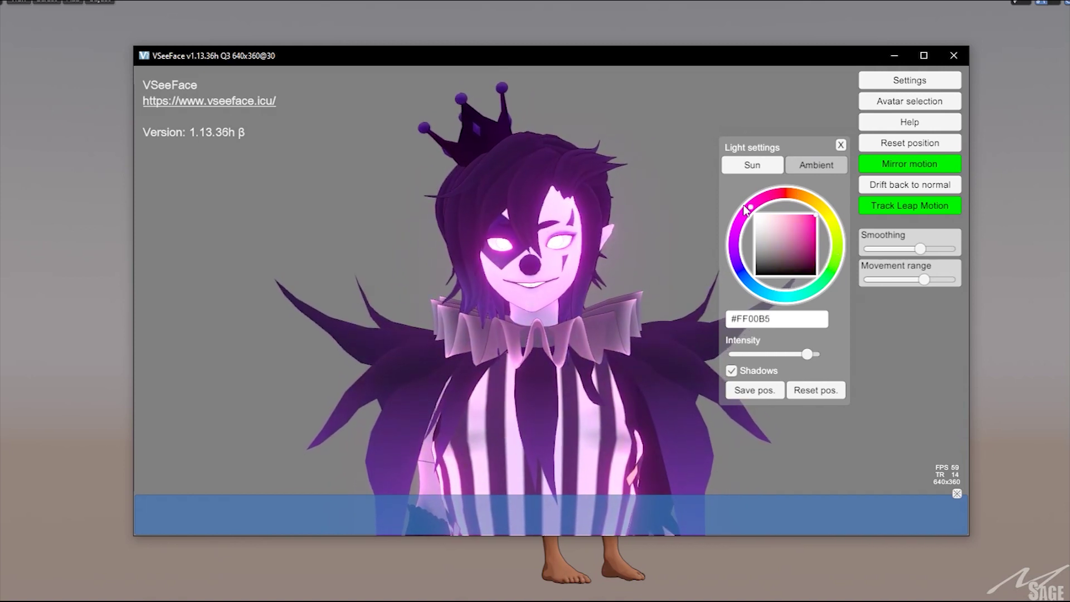
left_click_drag(729, 254, 805, 184)
left_click_drag(744, 204, 745, 204)
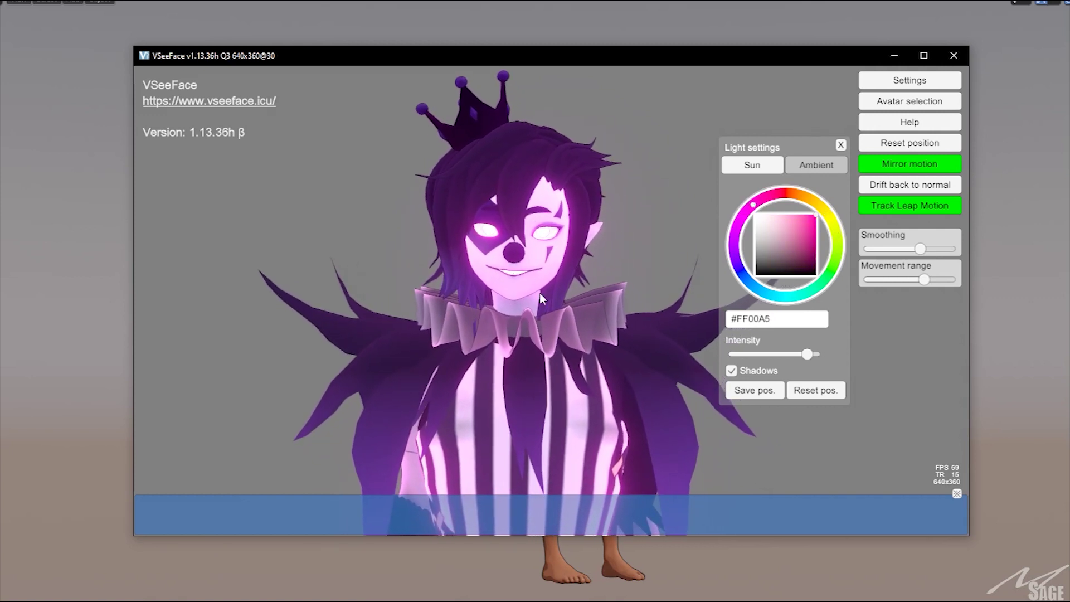
left_click_drag(774, 196, 811, 200)
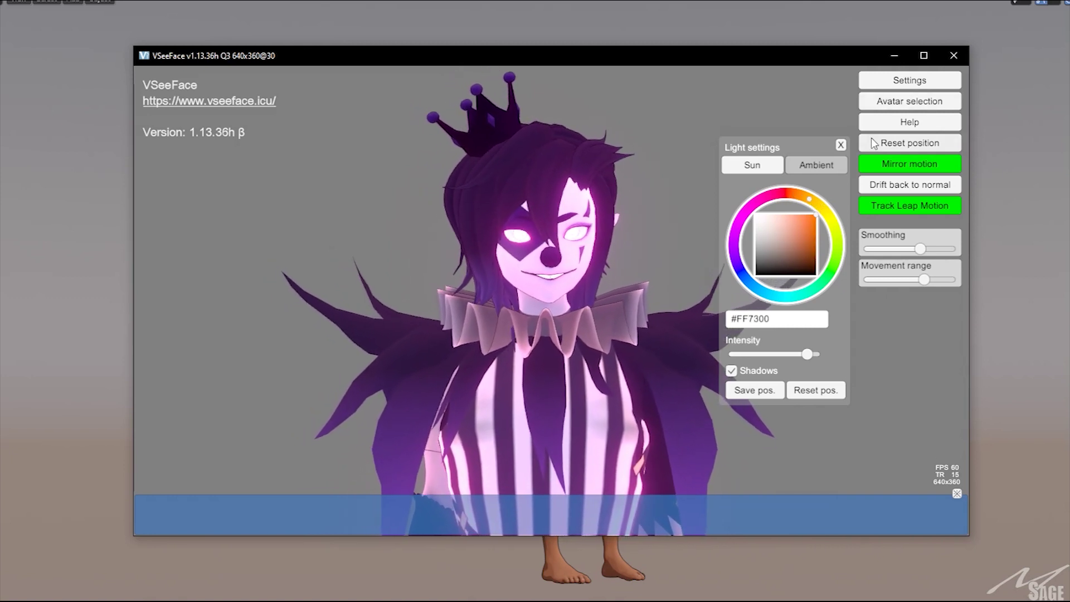
left_click(889, 80)
left_click(888, 79)
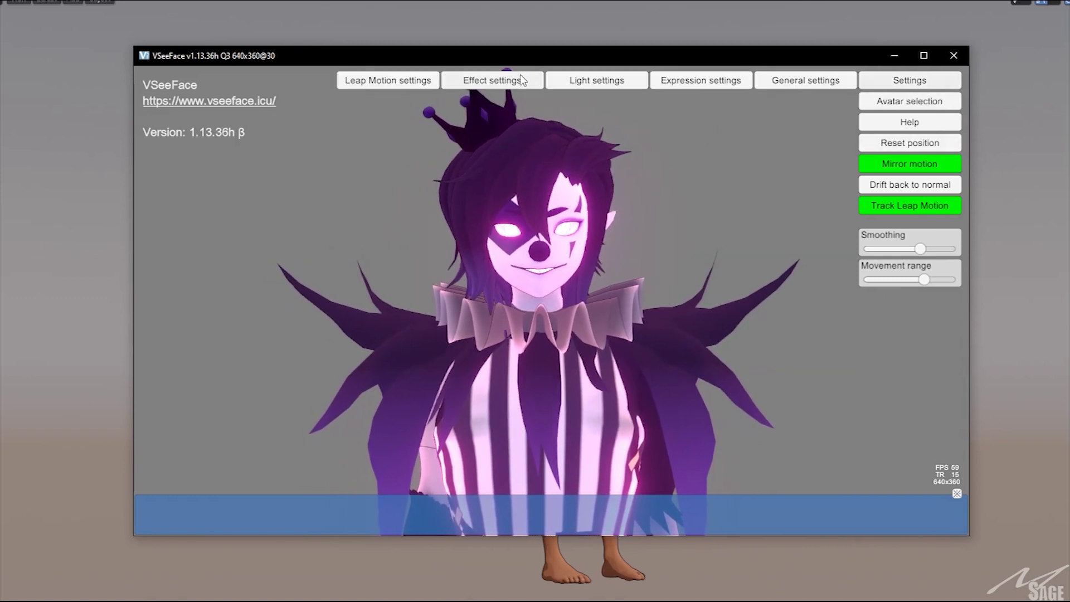
- Toggle Bloom off and back on in Effect settings to compare the look
left_click(481, 84)
left_click(191, 191)
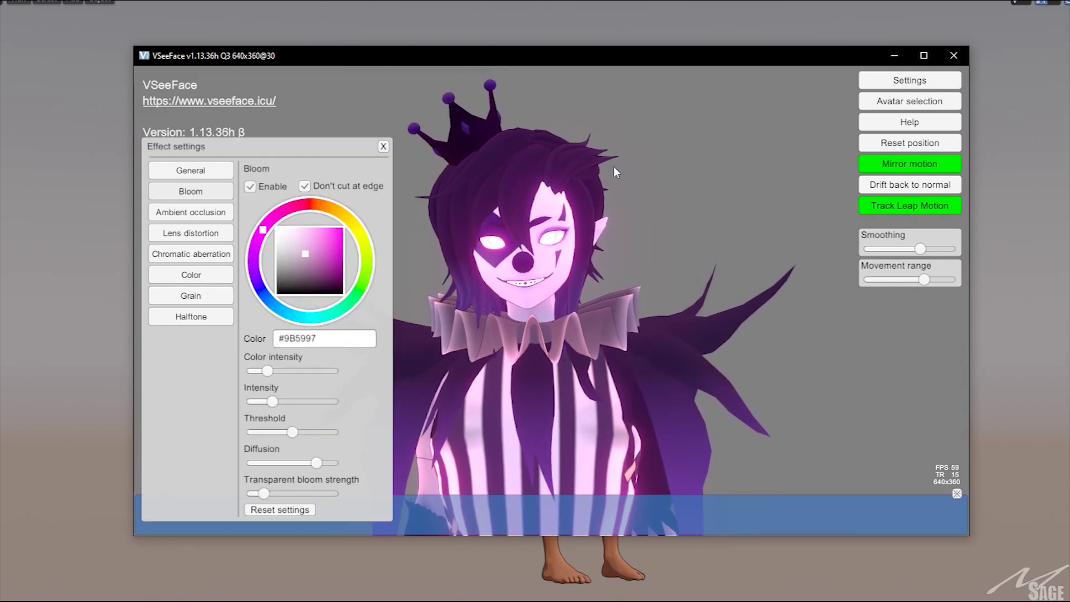
left_click(250, 186)
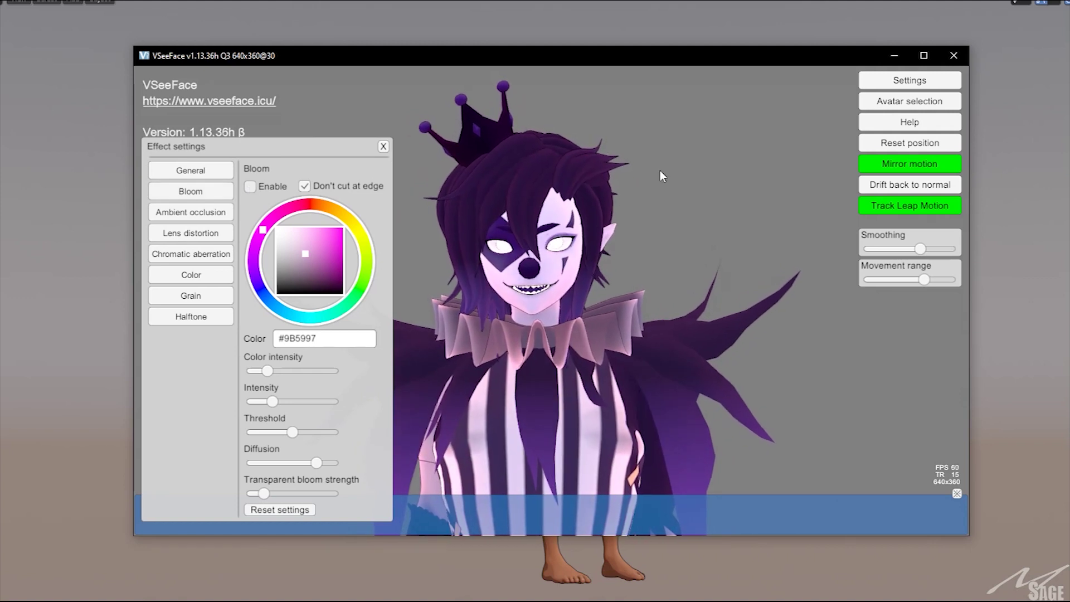
left_click(250, 186)
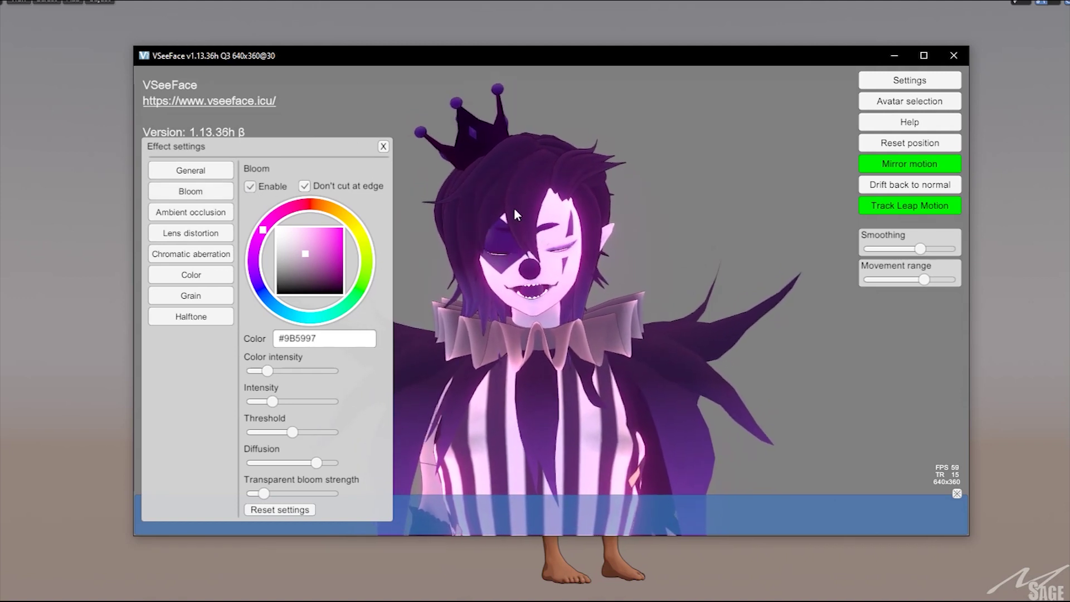
- Adjust the bloom colour to #995795
left_click(313, 249)
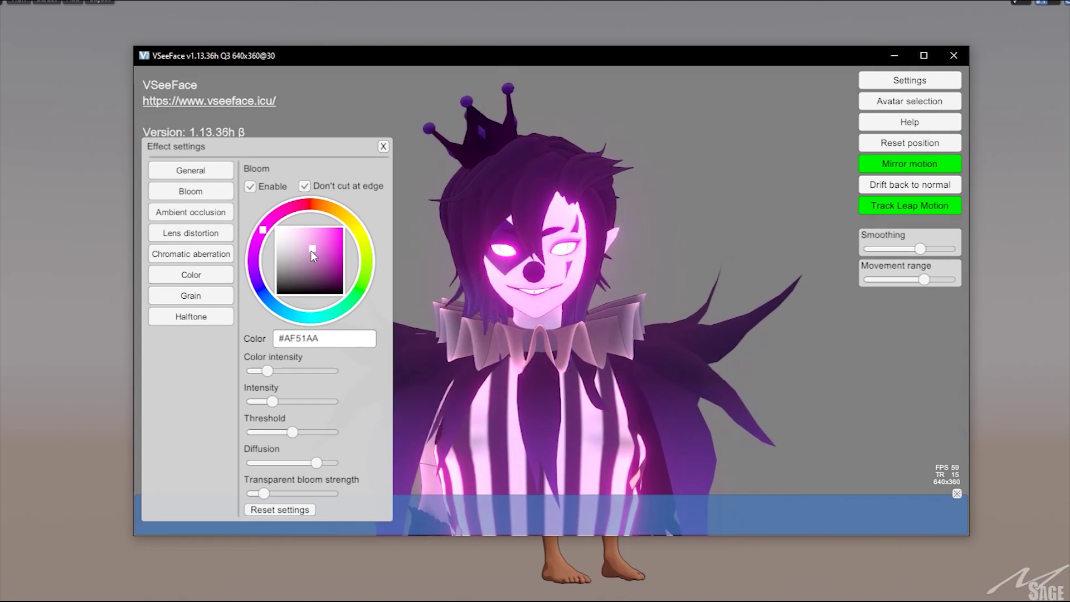
left_click(310, 250)
mouse_move(309, 250)
left_mouse_down()
mouse_move(282, 253)
mouse_move(294, 248)
mouse_move(274, 242)
mouse_move(309, 268)
mouse_move(309, 245)
mouse_move(262, 217)
mouse_move(353, 218)
mouse_move(305, 255)
left_mouse_up()
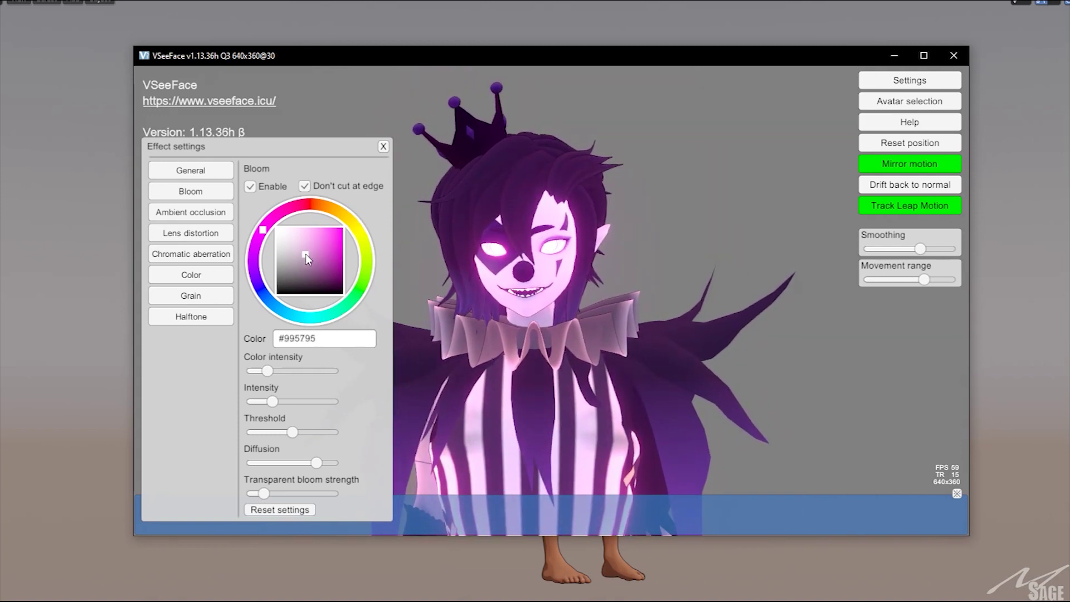
- Preview lens distortion at maximum intensity, then leave it disabled
left_click(197, 233)
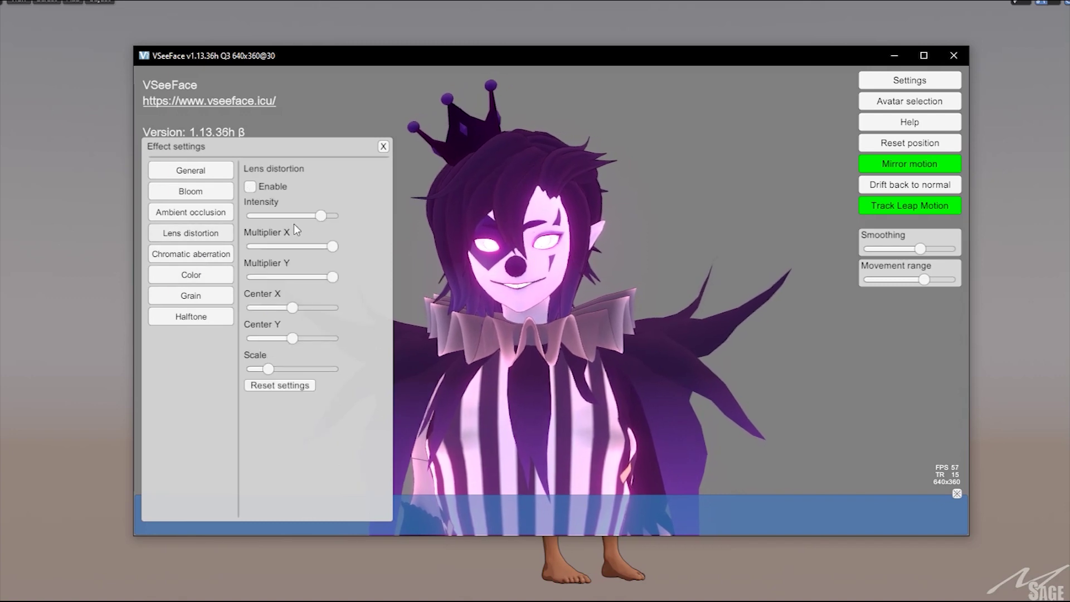
left_click(249, 186)
left_click_drag(306, 216, 283, 223)
left_click(250, 186)
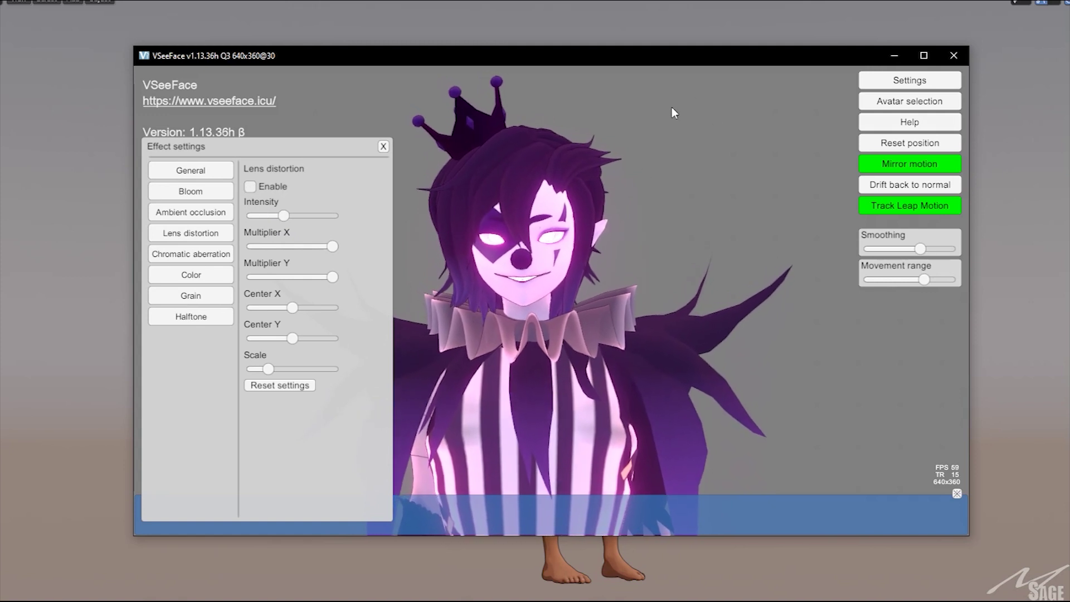
left_click(910, 80)
- Unload the old background and load 'MSage.co Retro Grid Background' from Texture Assets > Backgrounds
scroll(838, 292, "up", 2)
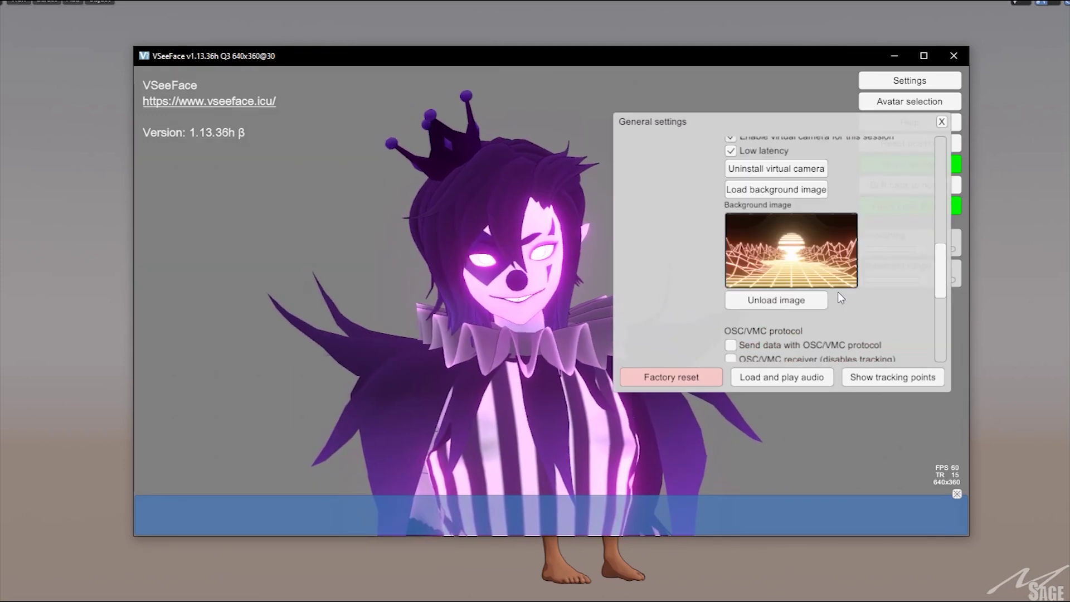
left_click(792, 304)
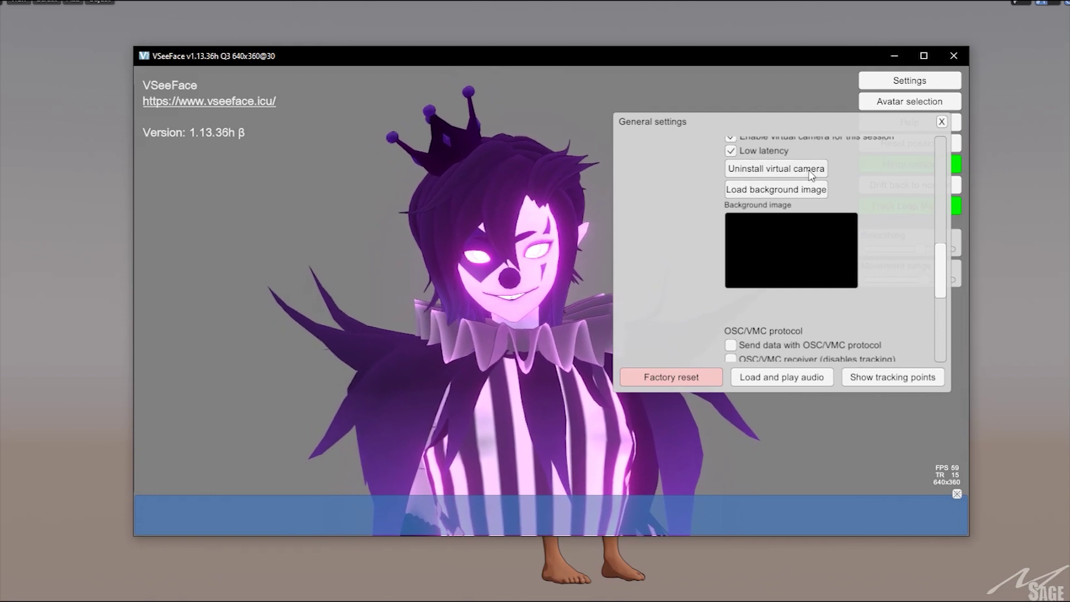
left_click(779, 195)
left_click(292, 131)
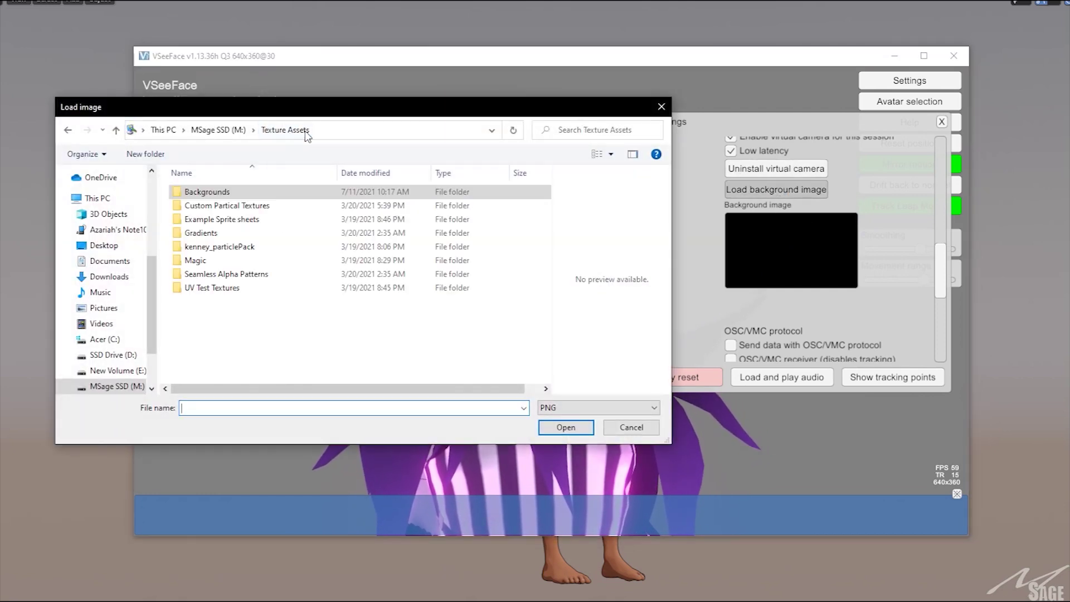
double_click(223, 191)
left_click(289, 192)
double_click(289, 192)
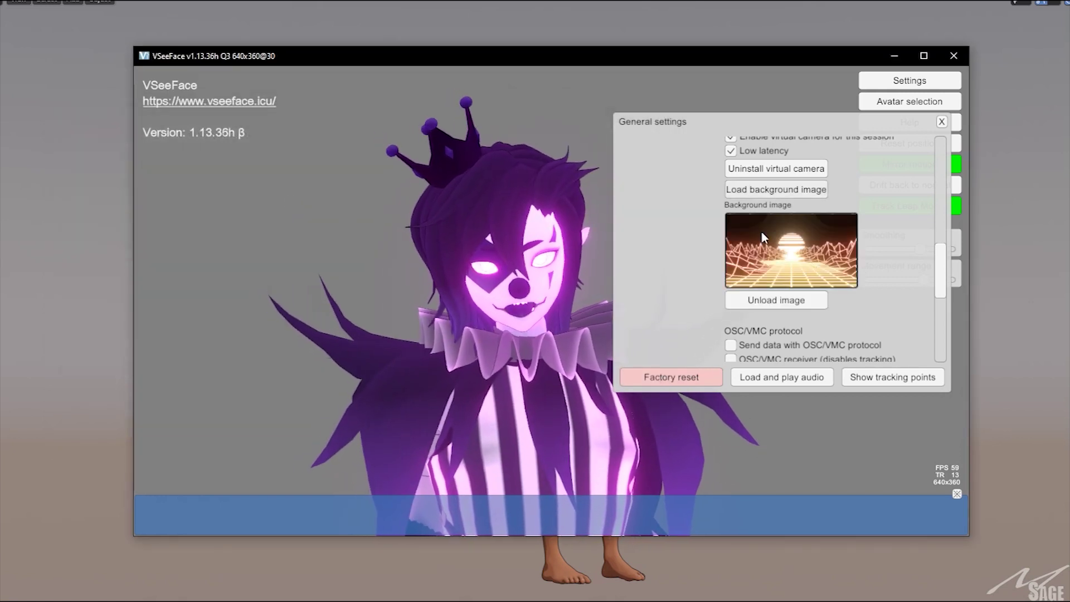
scroll(867, 294, "down", 6)
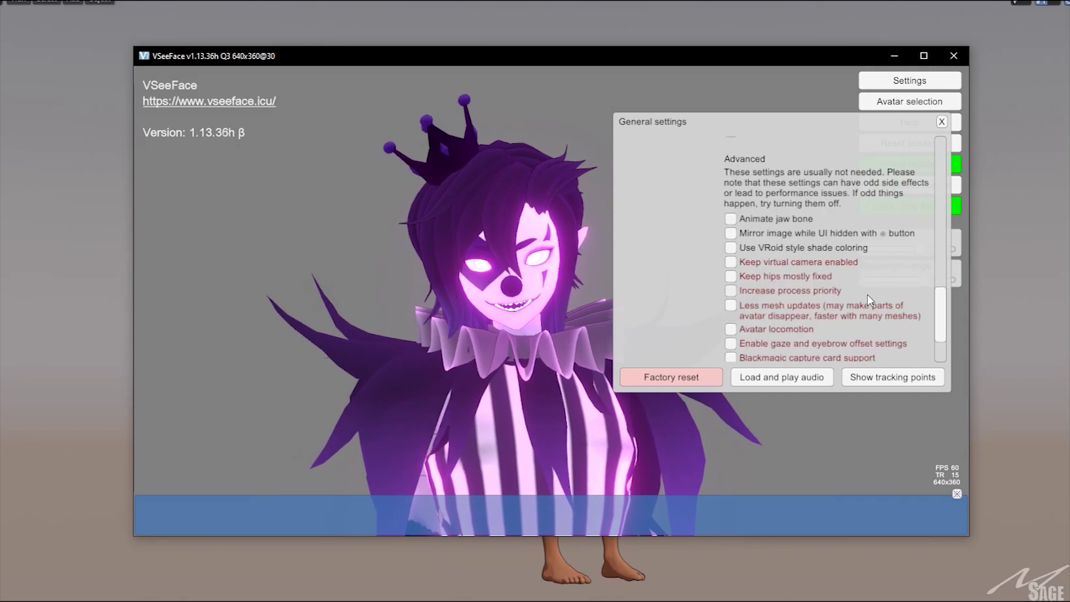